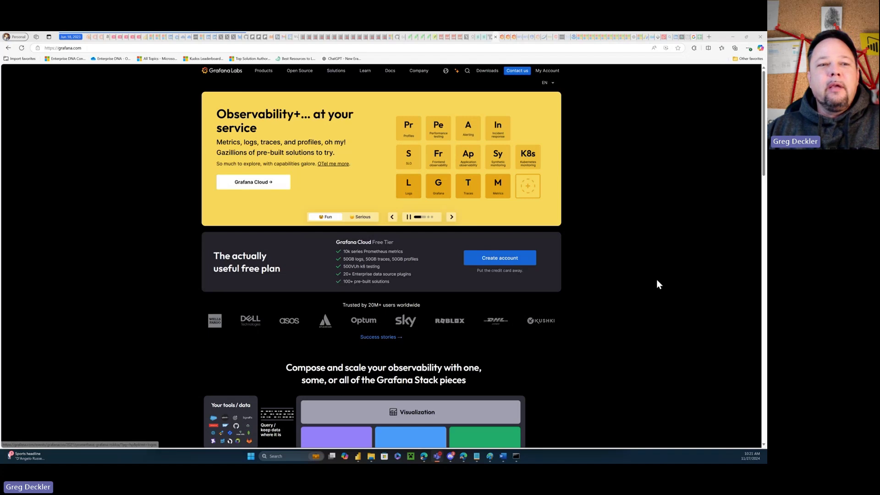
# - Scroll the grafana.com homepage, then bring up the grafana.com/get self-managed downloads page
pyautogui.scroll(-2, 615, 252)
pyautogui.scroll(-1, 614, 252)
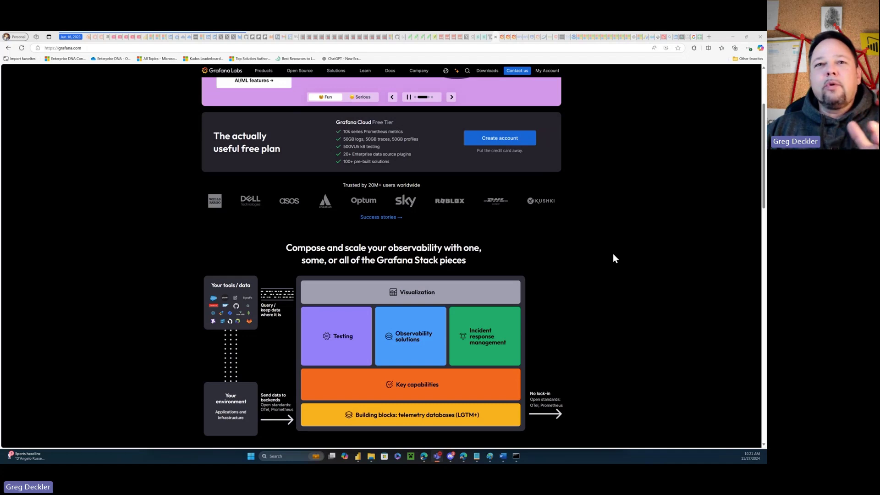
pyautogui.scroll(3, 613, 257)
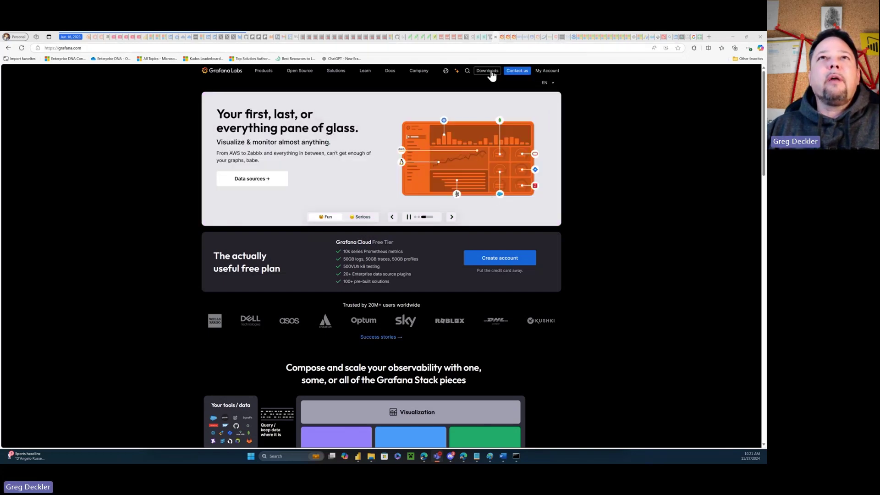
pyautogui.click(502, 38)
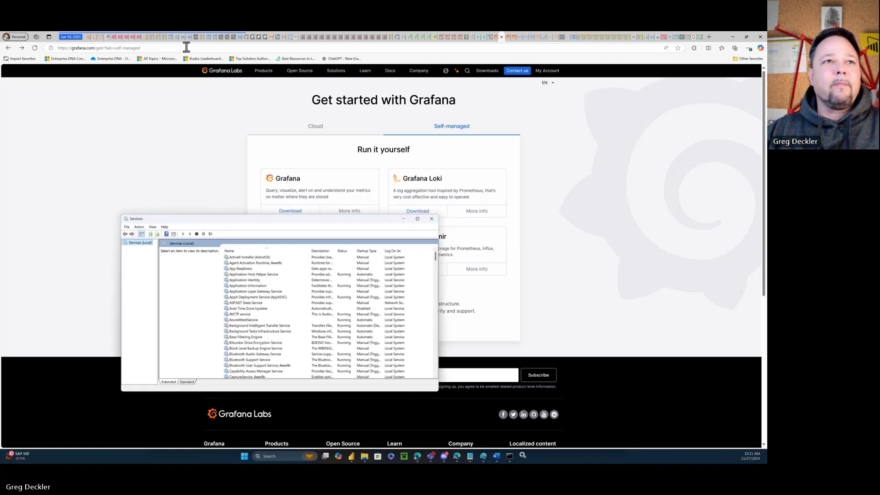
# - Scroll the Services list past the Grafana entry and minimize the Services window
pyautogui.scroll(-12, 284, 306)
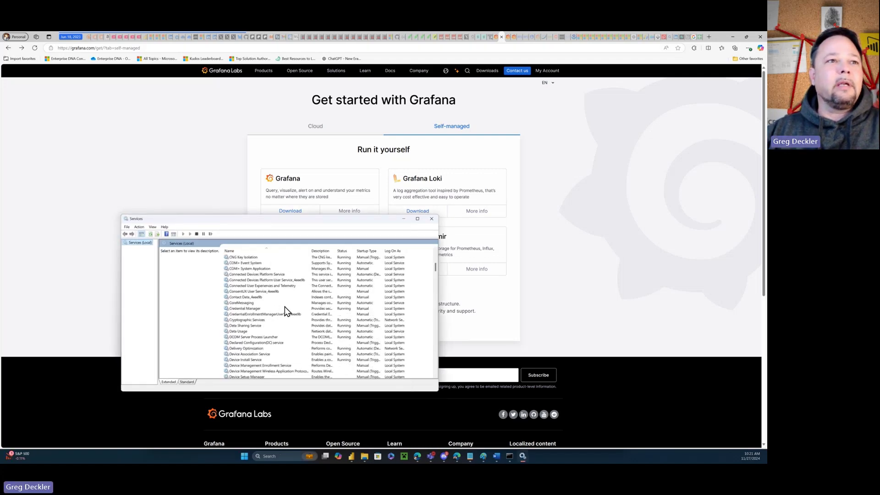
pyautogui.scroll(-7, 284, 306)
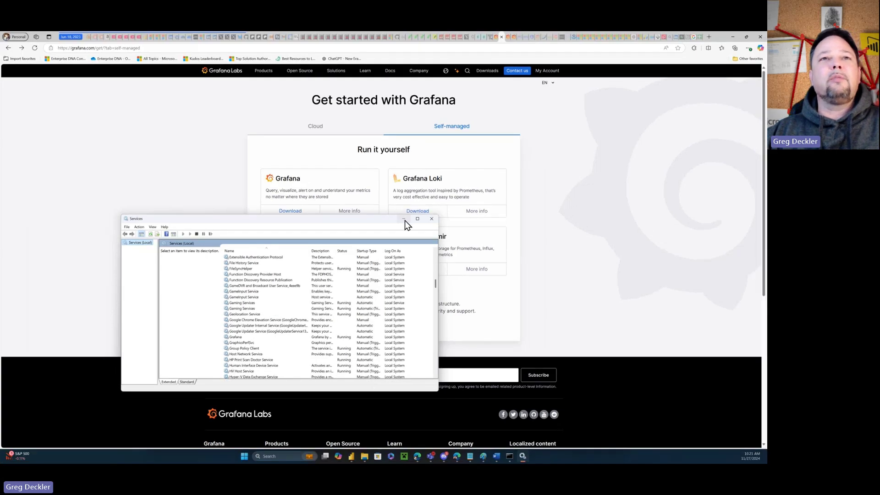
pyautogui.click(404, 219)
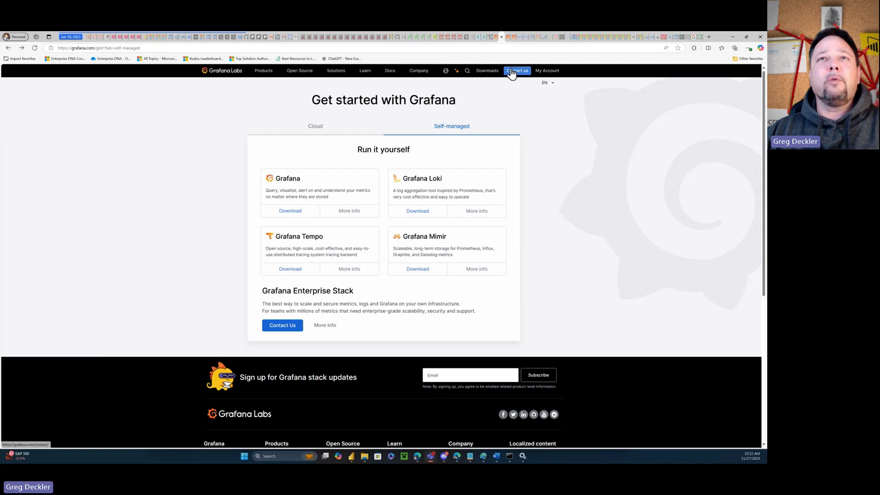
# - Switch to the Grafana Cloud home page and open the stack's Administration page
pyautogui.click(508, 40)
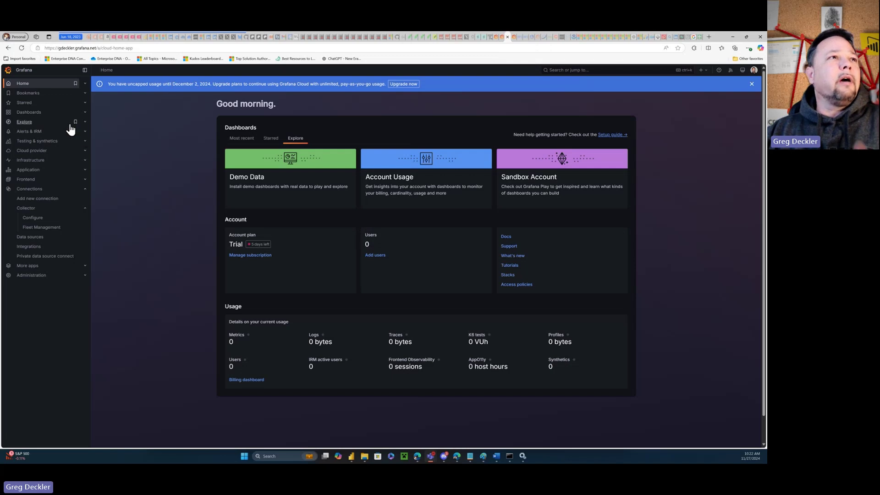
pyautogui.click(43, 276)
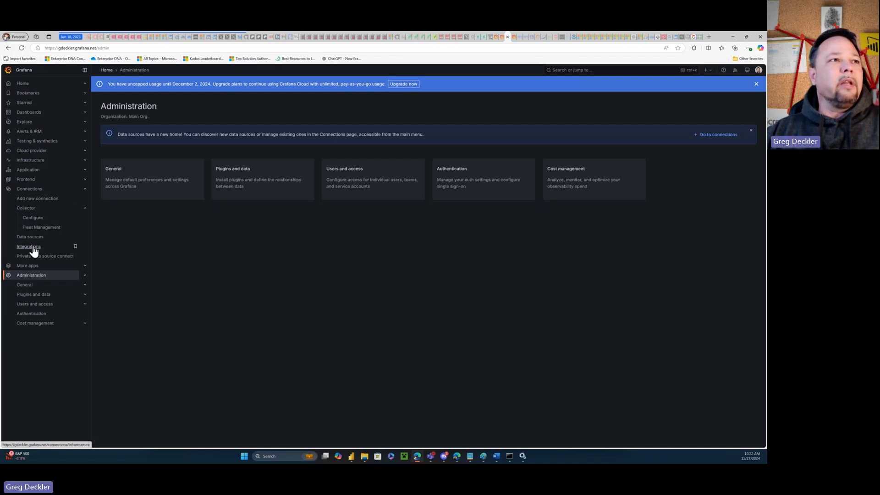
# - Open Connections > Add new connection and browse tiles such as InfluxDB, Elasticsearch and PostgreSQL
pyautogui.click(42, 200)
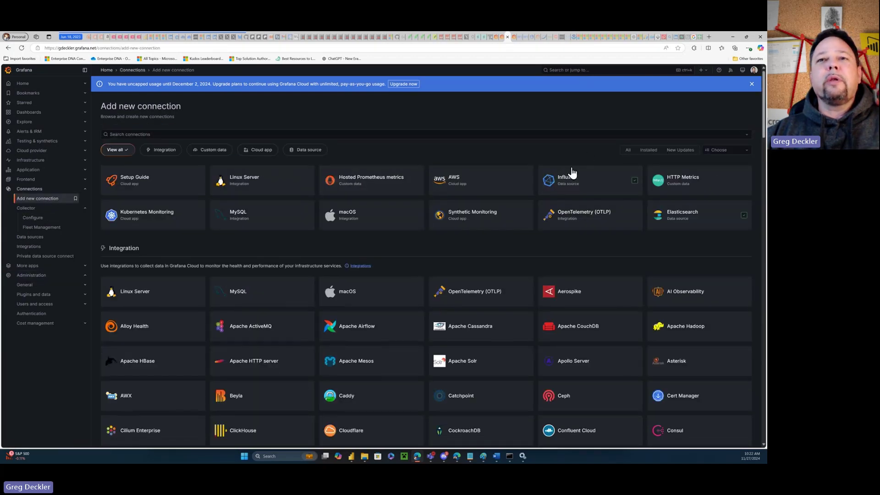
pyautogui.scroll(-3, 538, 162)
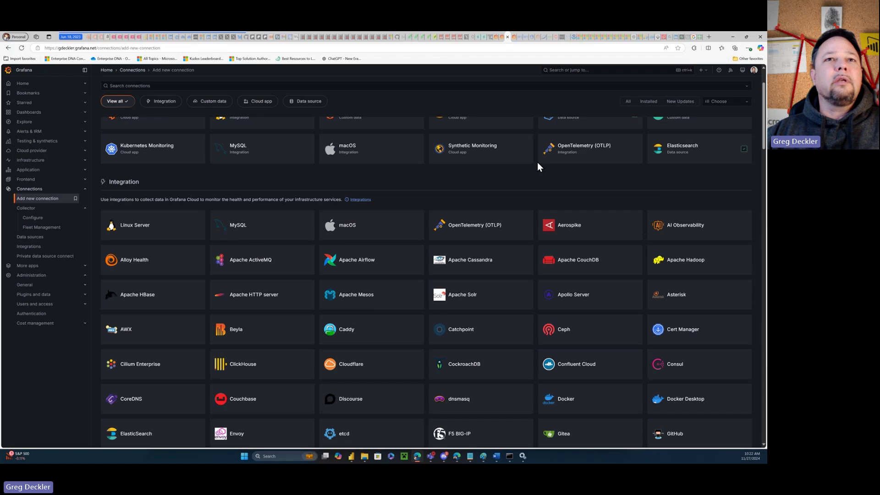
pyautogui.scroll(-7, 537, 162)
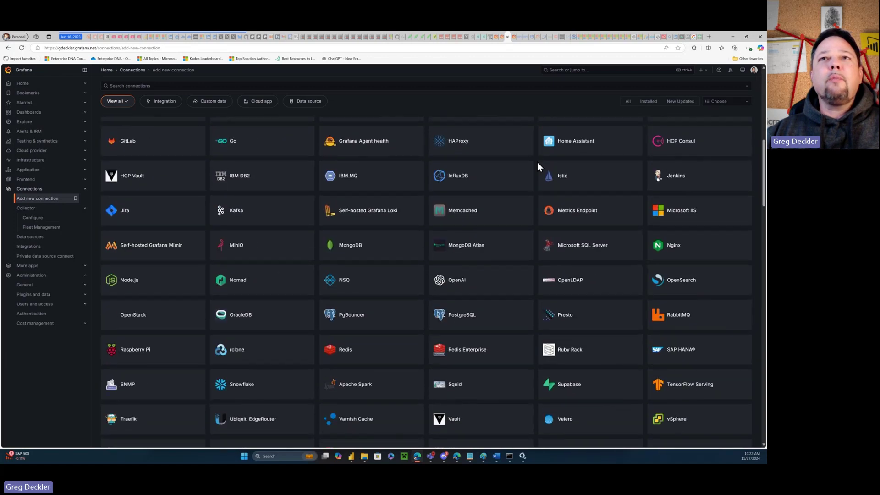
pyautogui.scroll(-7, 538, 161)
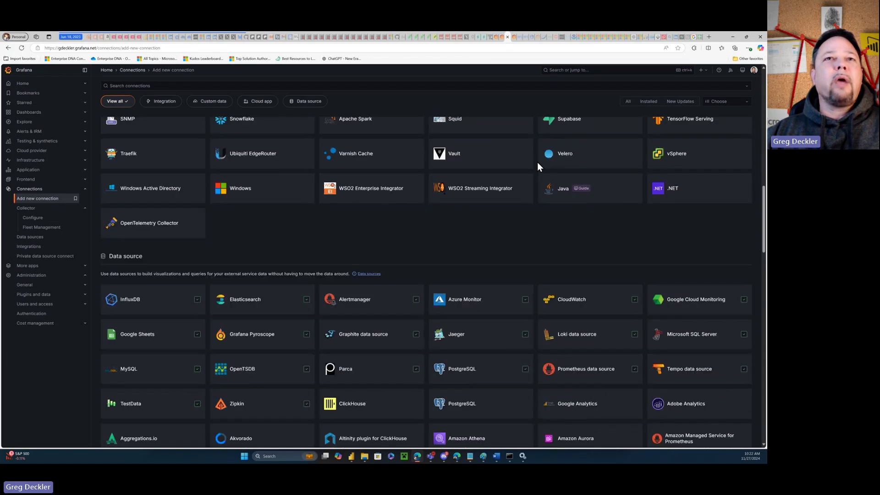
pyautogui.scroll(-9, 538, 161)
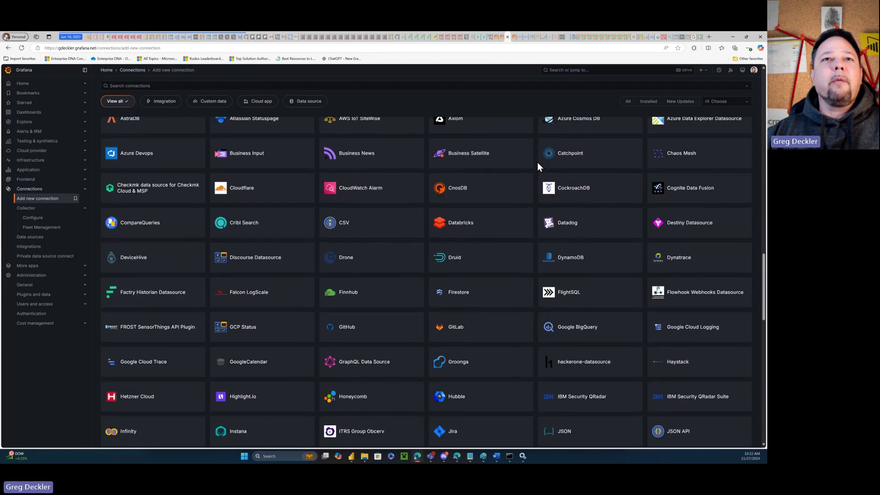
pyautogui.scroll(-9, 537, 161)
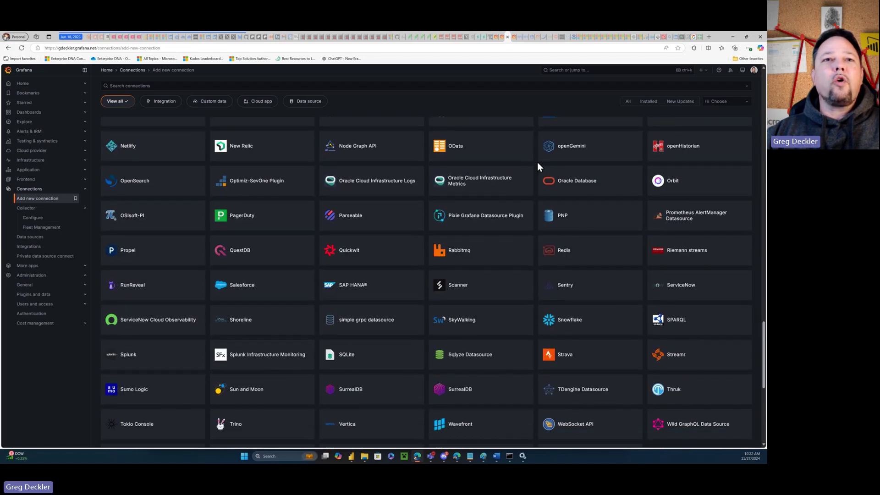
pyautogui.scroll(-2, 537, 162)
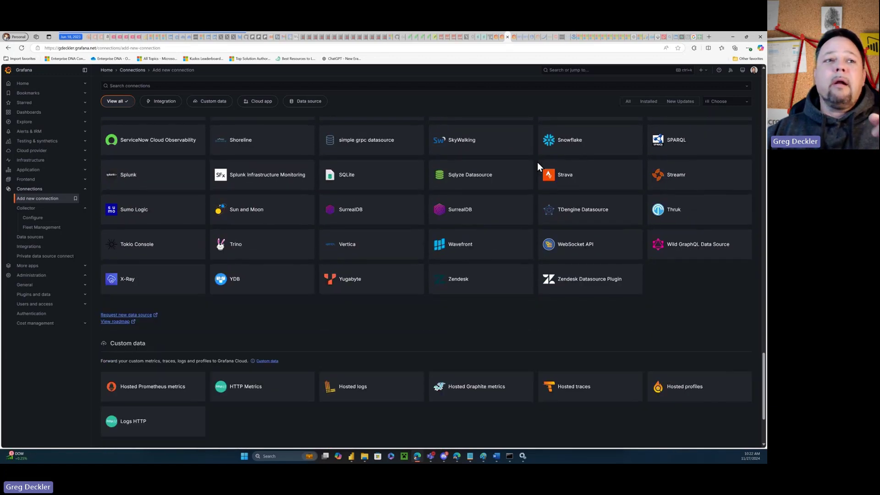
pyautogui.scroll(-3, 538, 161)
pyautogui.scroll(1, 538, 161)
pyautogui.scroll(15, 537, 161)
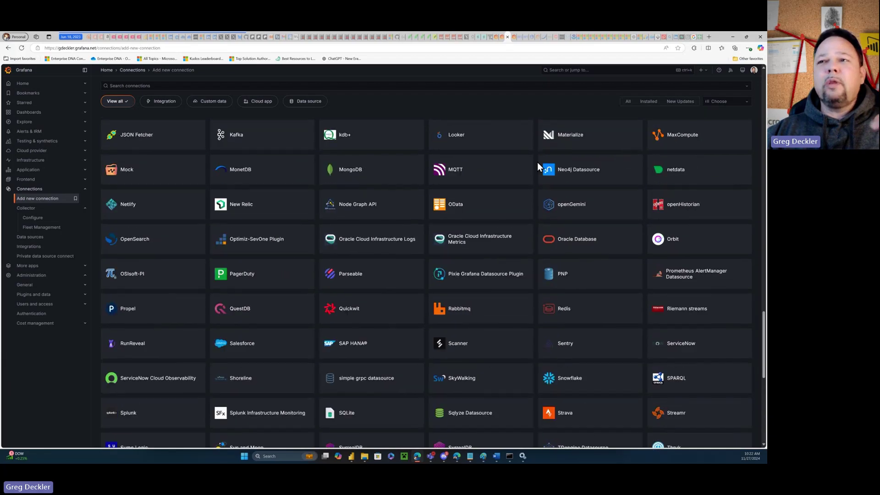
pyautogui.scroll(15, 537, 161)
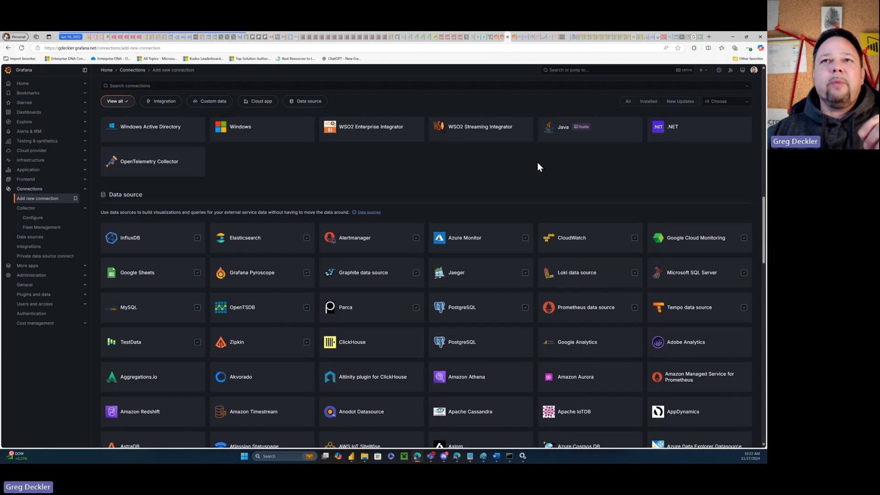
pyautogui.scroll(8, 537, 162)
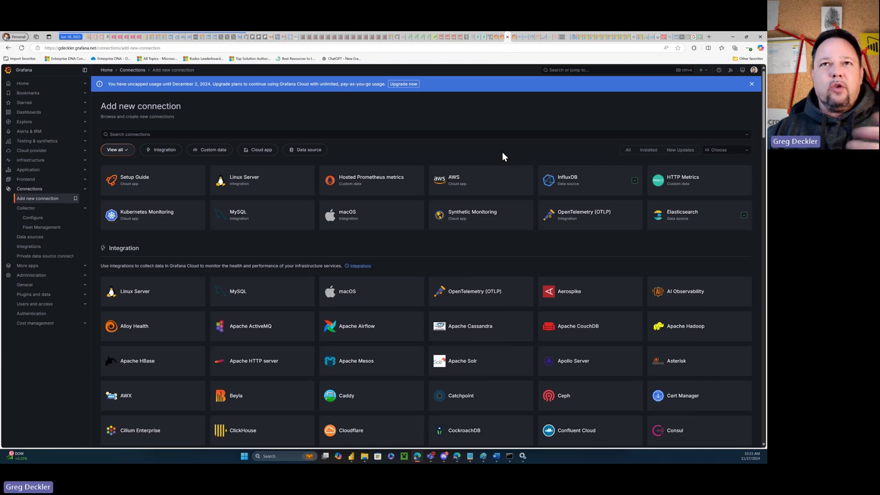
pyautogui.scroll(-15, 502, 157)
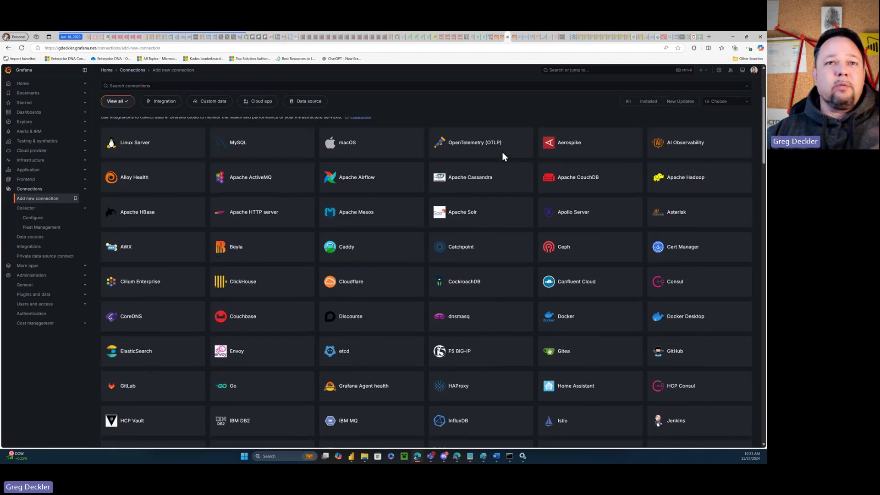
pyautogui.scroll(-15, 503, 153)
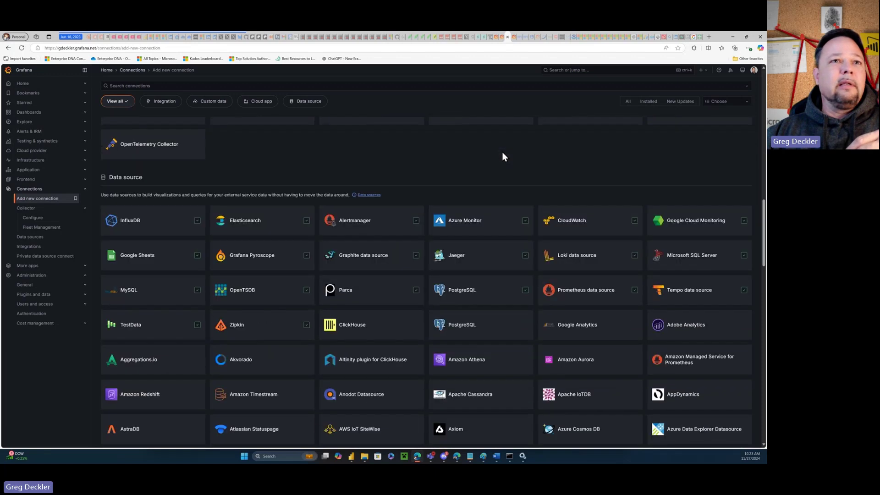
pyautogui.scroll(-3, 502, 152)
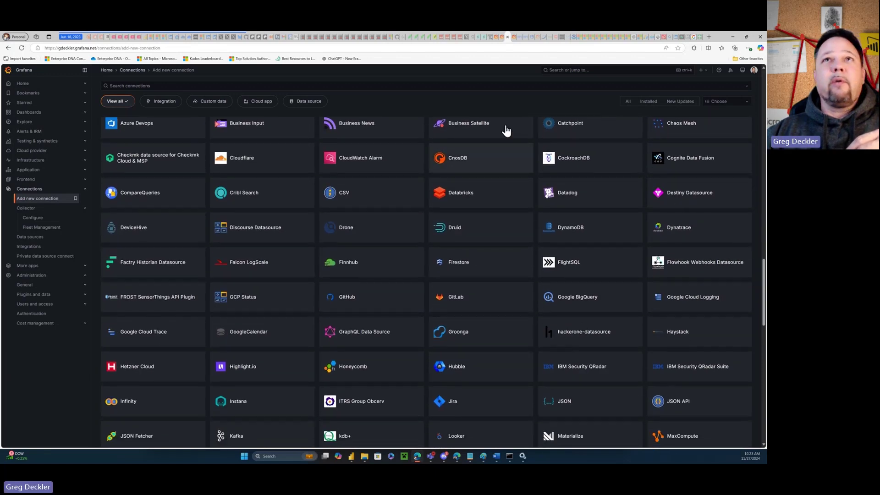
pyautogui.click(513, 40)
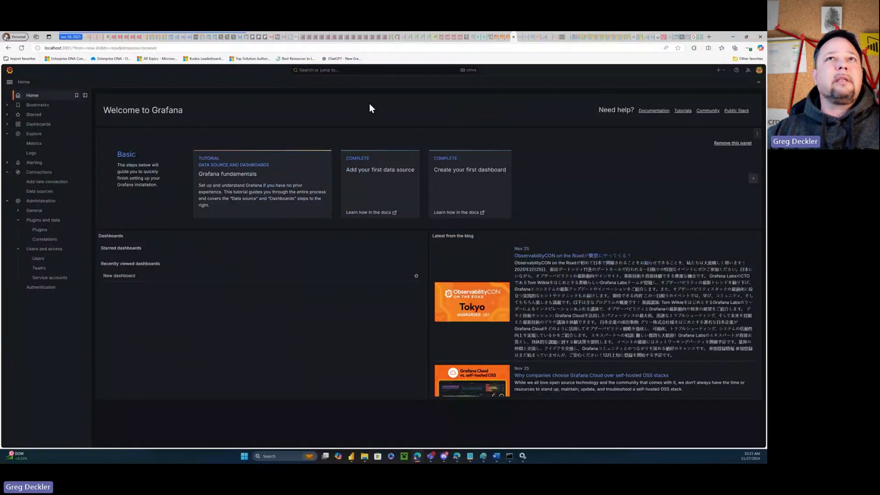
pyautogui.click(507, 41)
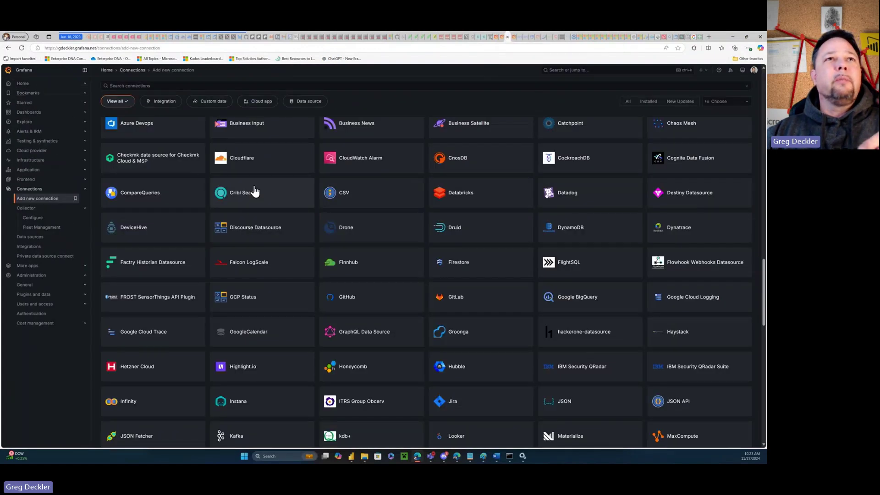
pyautogui.scroll(4, 411, 124)
pyautogui.scroll(15, 411, 123)
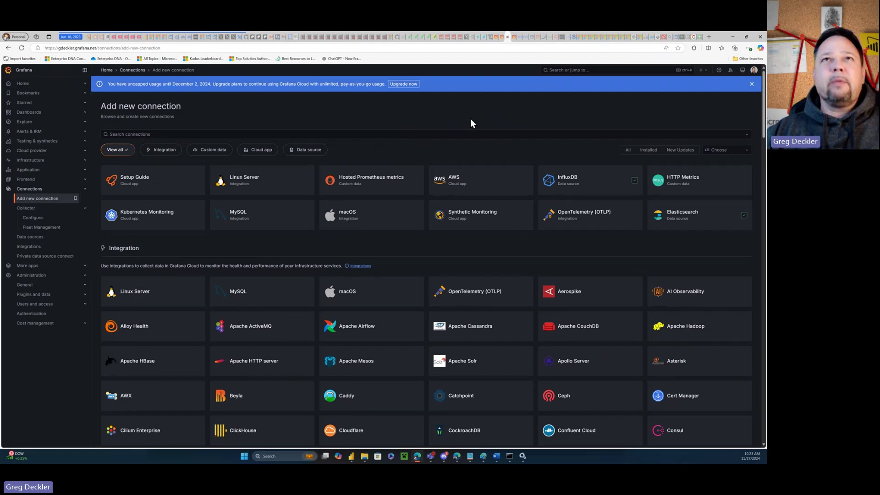
pyautogui.click(495, 38)
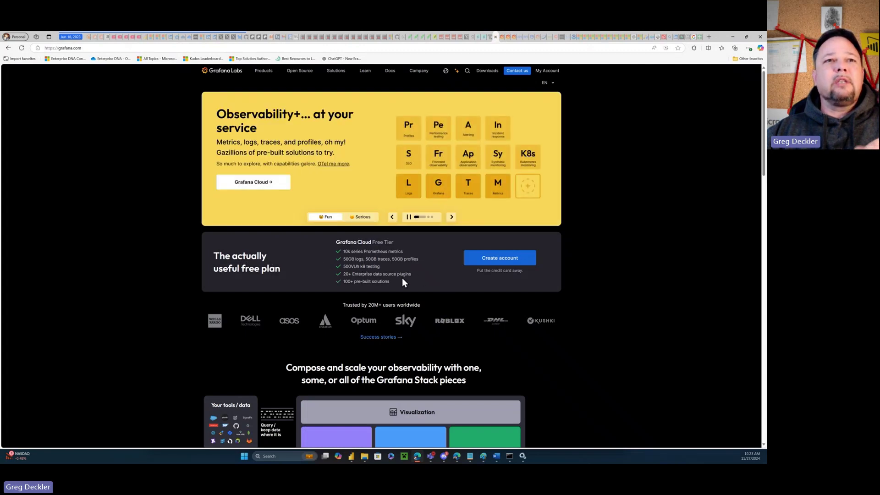
pyautogui.moveTo(375, 281); pyautogui.dragTo(335, 246)
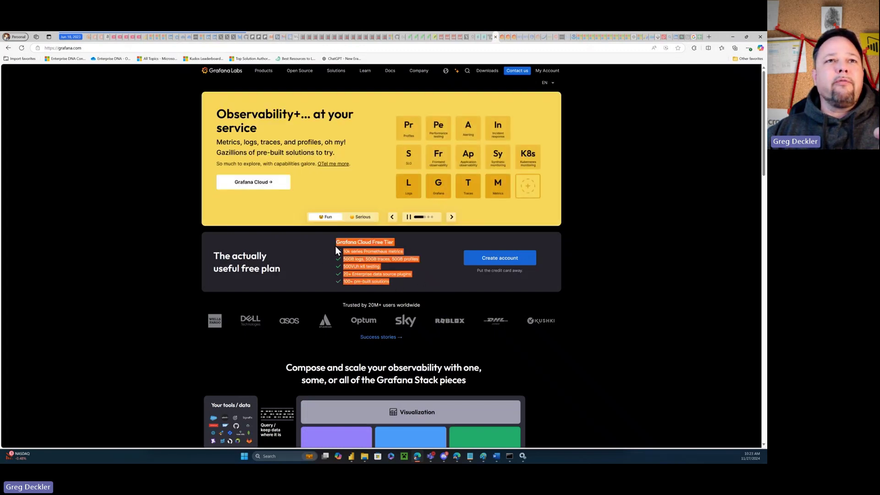
pyautogui.click(310, 243)
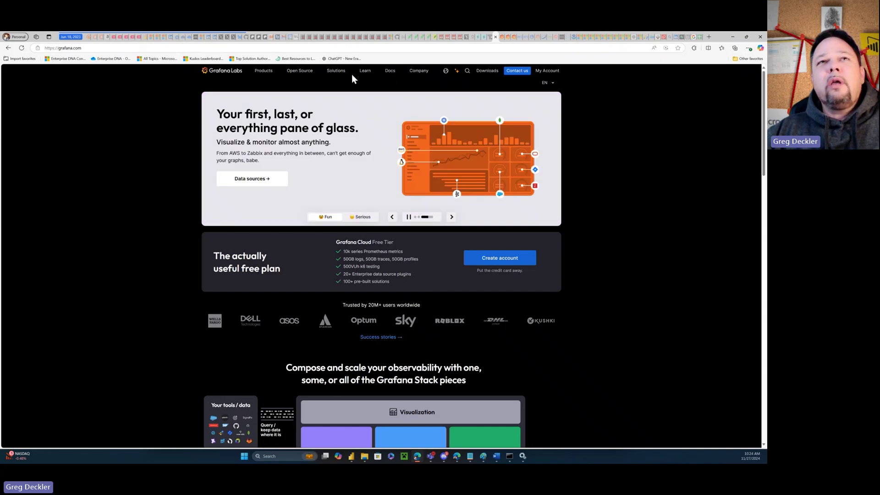
# - Switch to the localhost:3001 Grafana instance and scroll its Add new connection data sources
pyautogui.click(511, 37)
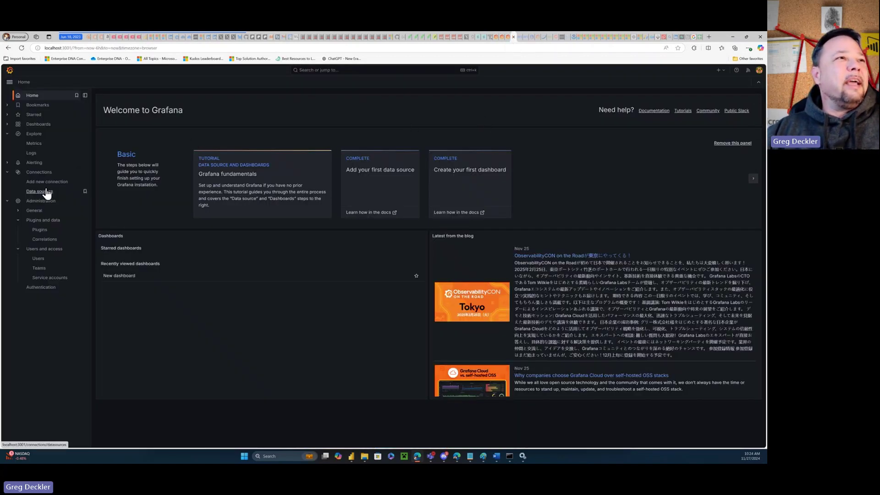
pyautogui.click(40, 173)
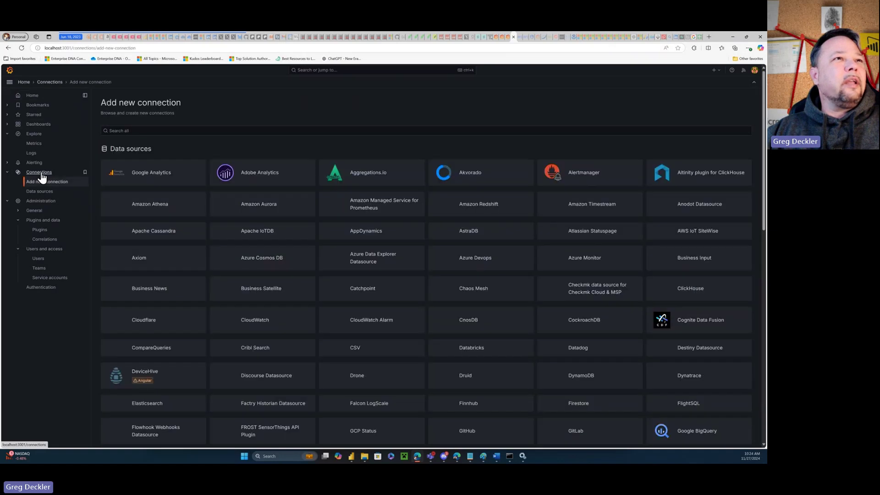
pyautogui.scroll(-10, 431, 180)
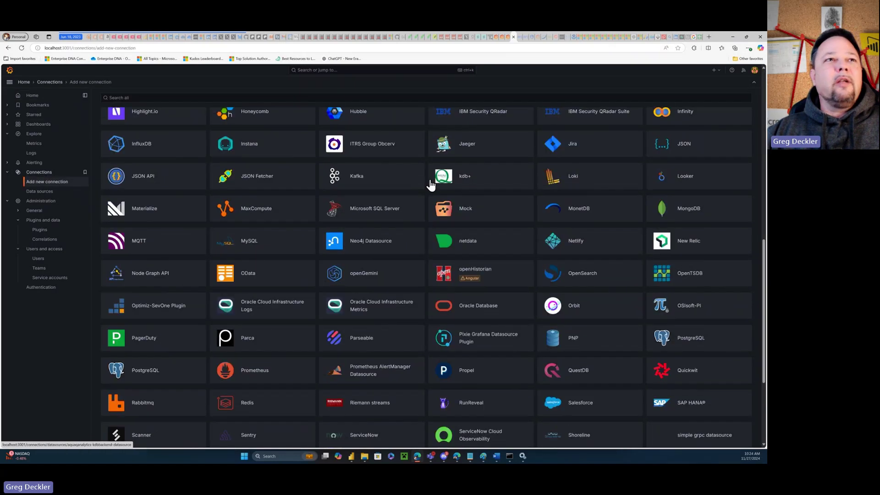
pyautogui.scroll(-4, 431, 180)
pyautogui.scroll(15, 431, 180)
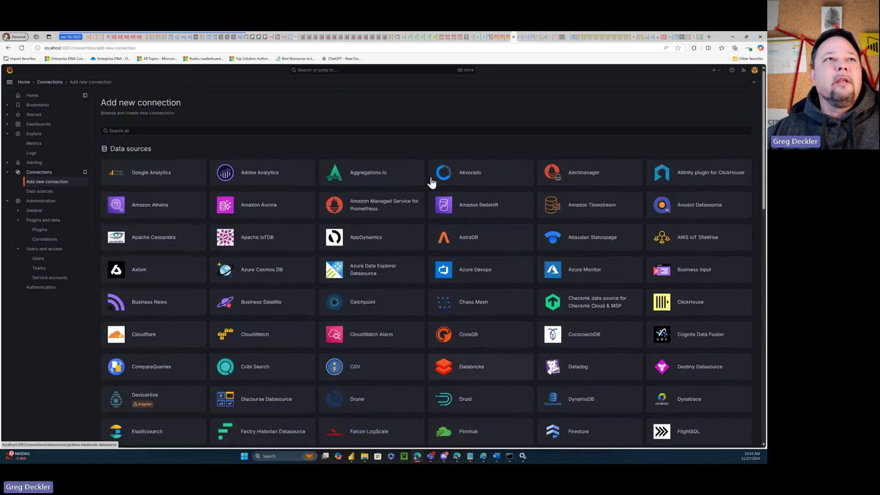
# - Glance at the alerting overview, return to Add new connection, and scroll the data sources grid
pyautogui.click(39, 164)
pyautogui.click(40, 172)
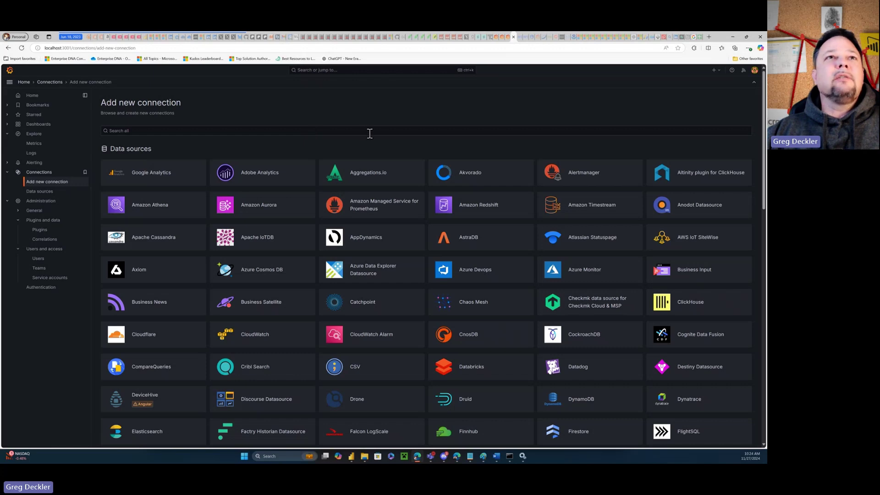
pyautogui.scroll(-7, 524, 168)
pyautogui.scroll(-6, 524, 167)
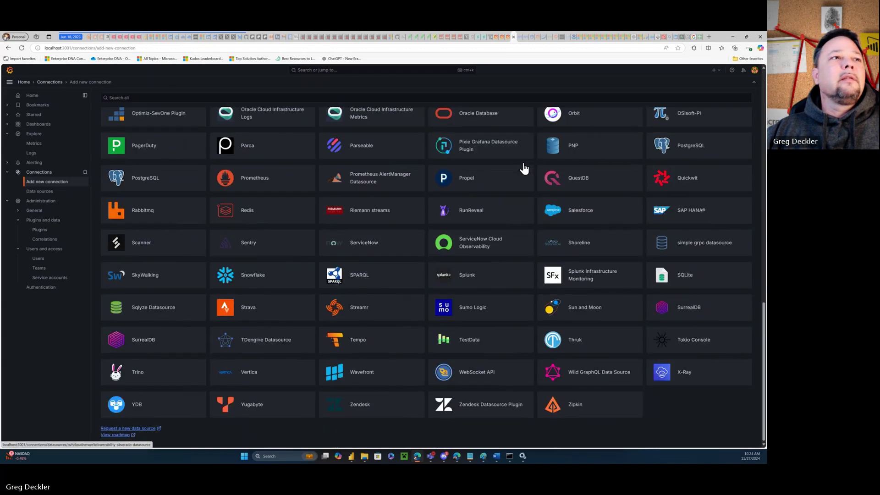
pyautogui.scroll(13, 524, 168)
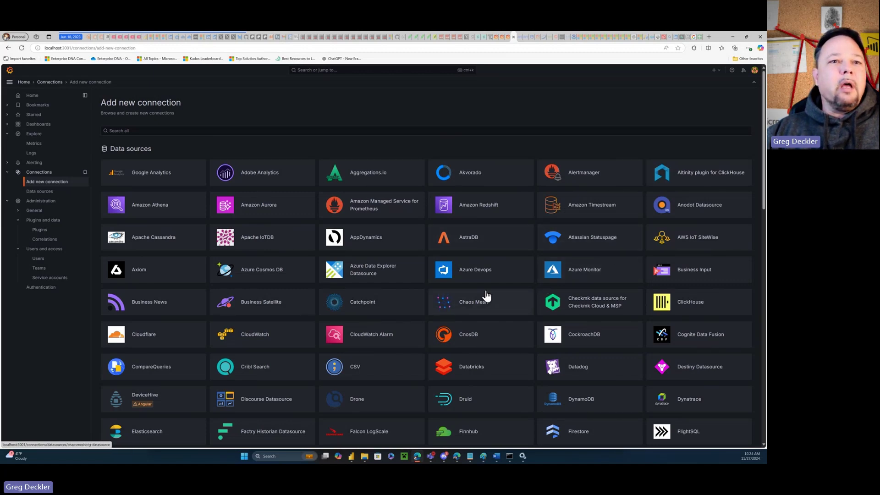
# - Install the CSV data source plugin, then open the list of configured Data sources
pyautogui.click(361, 369)
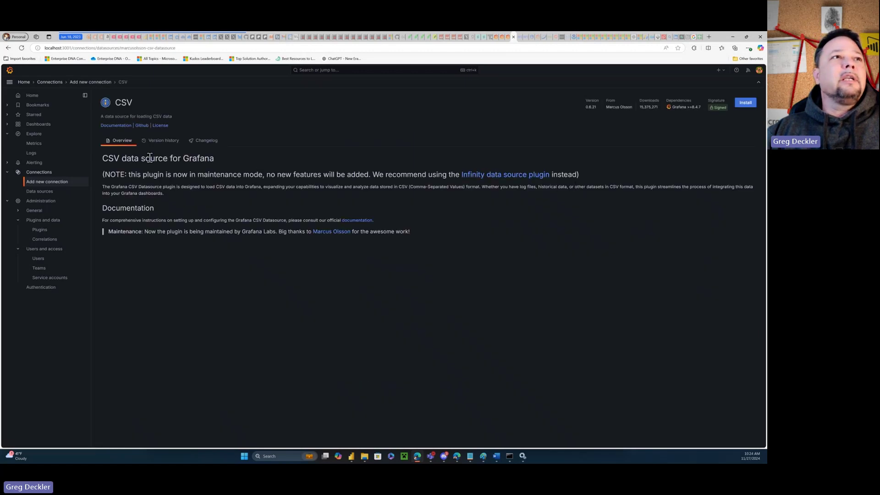
pyautogui.click(745, 102)
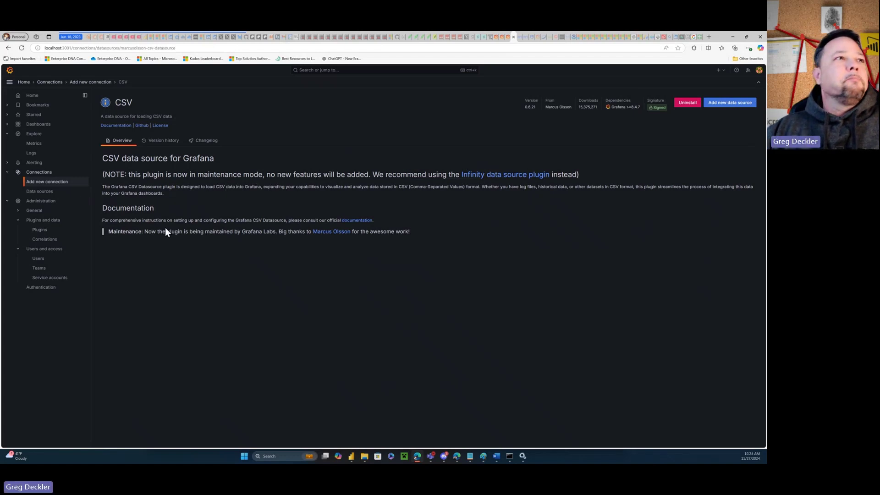
pyautogui.click(39, 191)
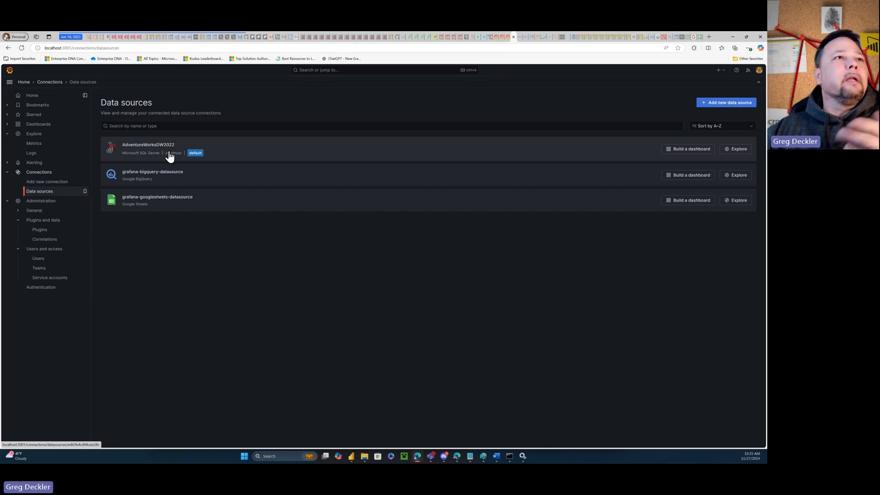
# - Open grafana-googlesheets-datasource settings and expand the Configure Google Sheets Authentication JWT instructions
pyautogui.click(179, 204)
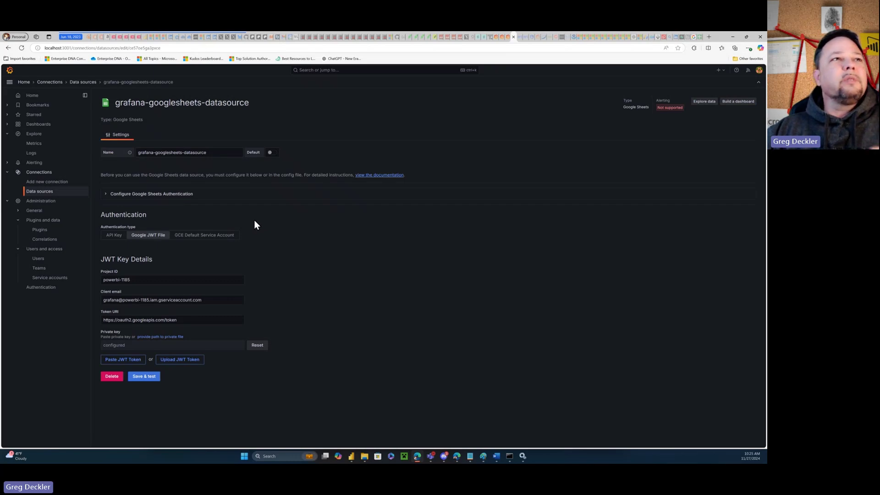
pyautogui.click(106, 196)
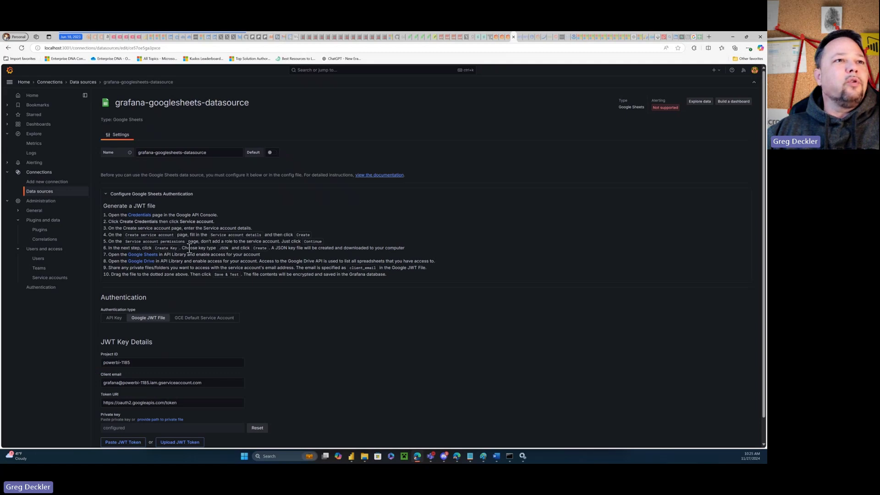
pyautogui.scroll(-1, 300, 257)
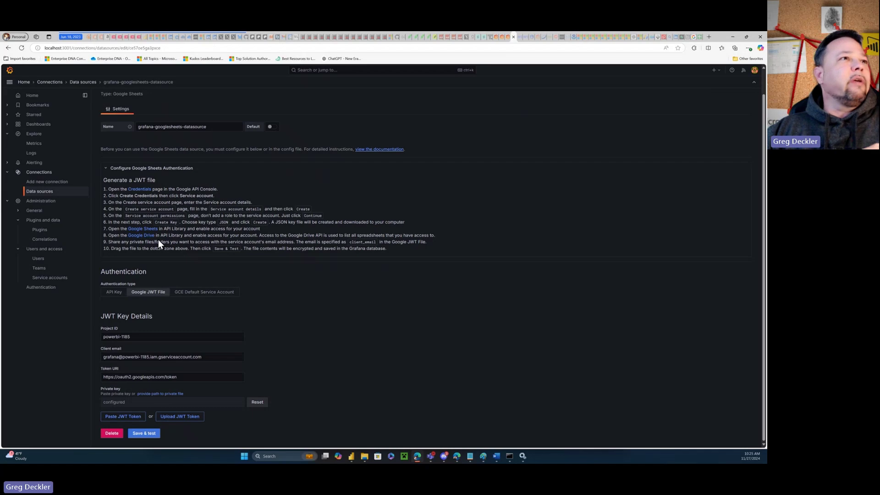
# - Open New dashboard in edit mode, check the Add dropdown, and bring up the stat panel's menu
pyautogui.click(42, 130)
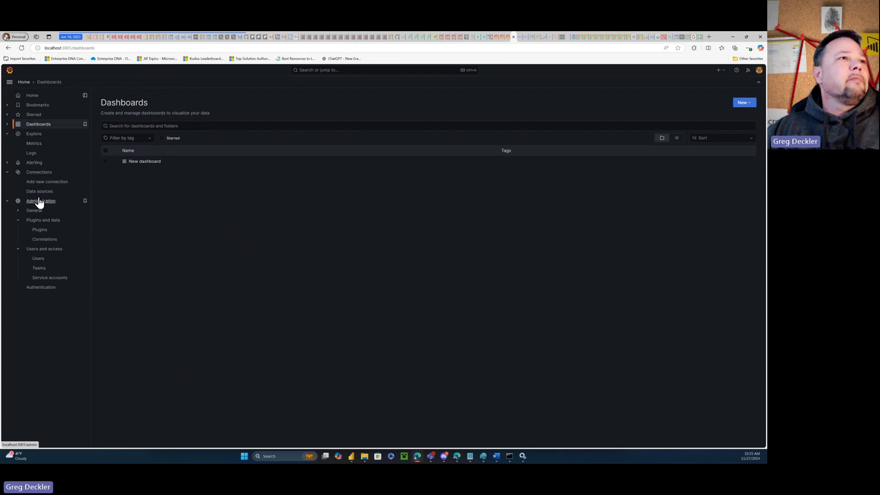
pyautogui.click(151, 163)
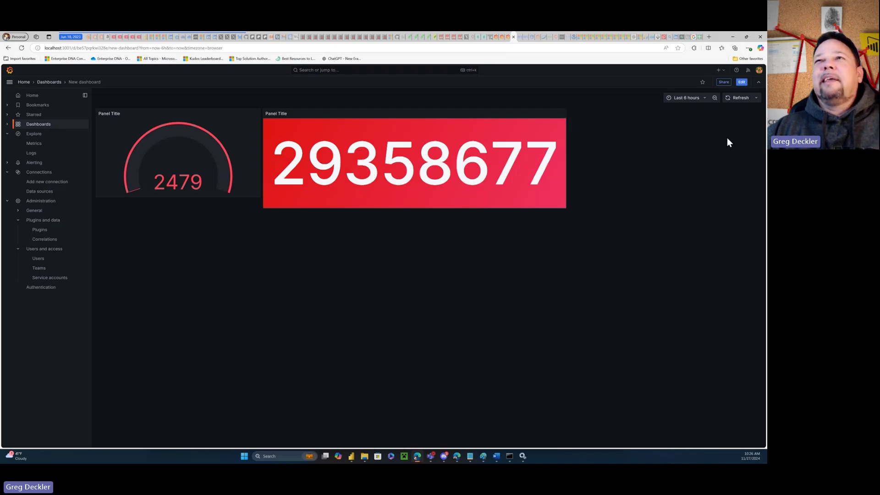
pyautogui.click(742, 82)
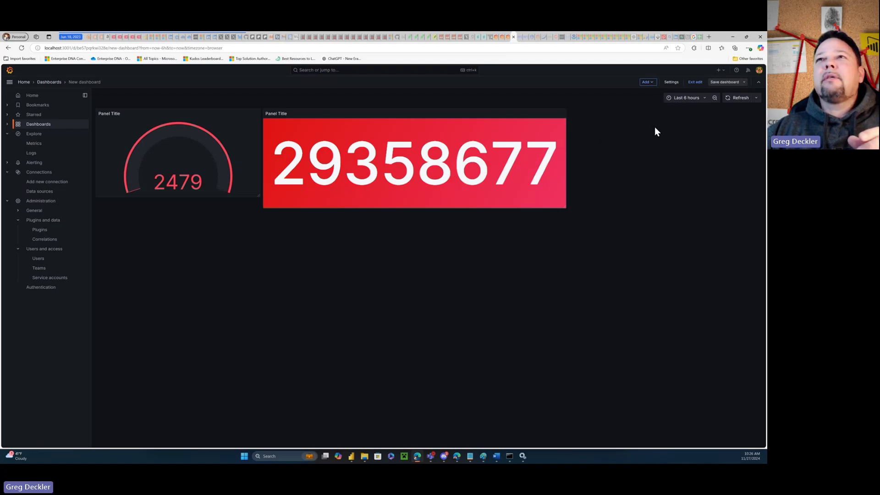
pyautogui.click(651, 82)
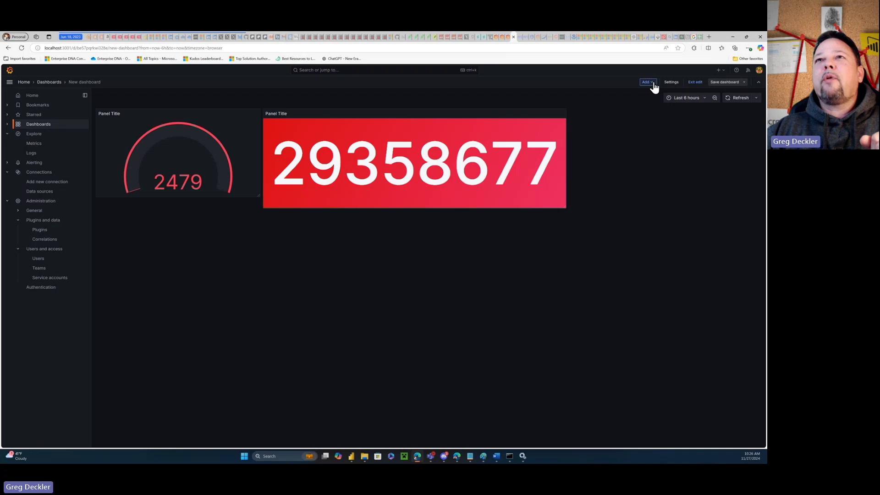
pyautogui.click(599, 167)
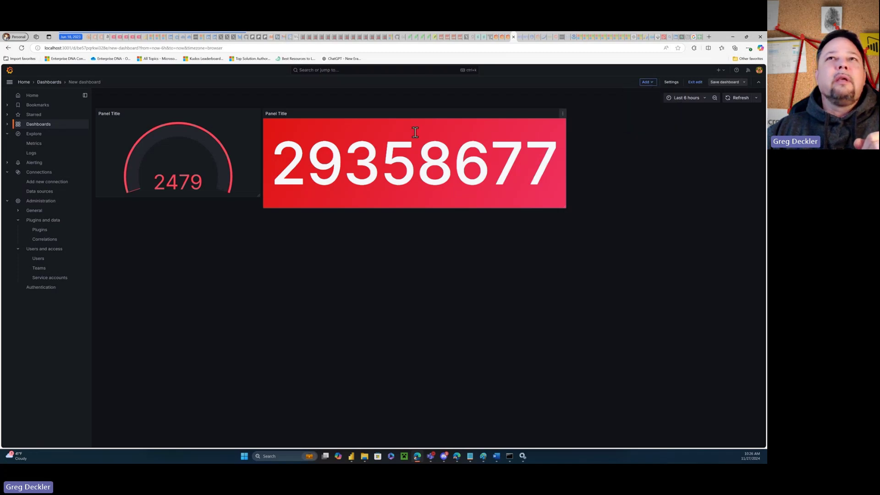
pyautogui.click(562, 116)
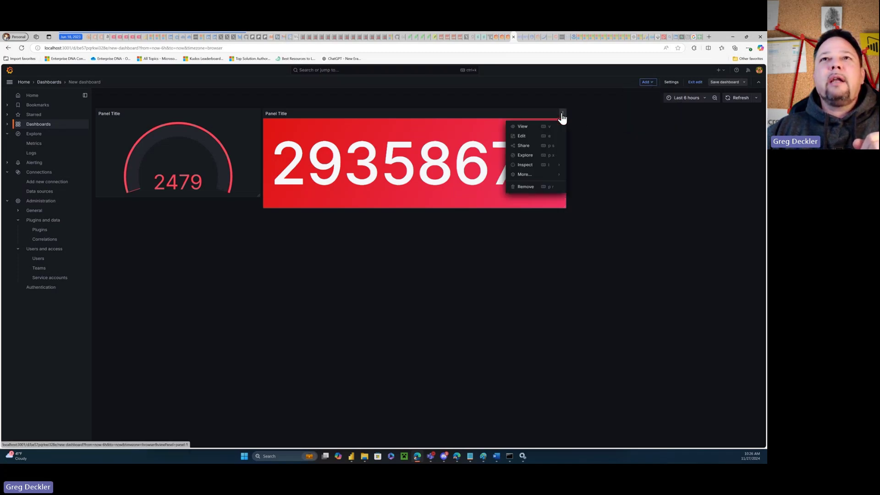
# - Open the panel editor for the 29358677 stat panel and scroll its options pane
pyautogui.click(521, 136)
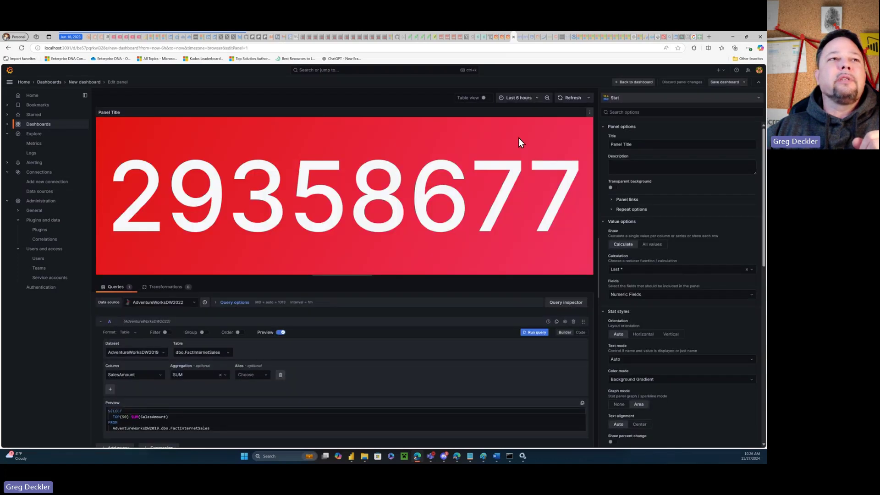
pyautogui.scroll(-3, 638, 158)
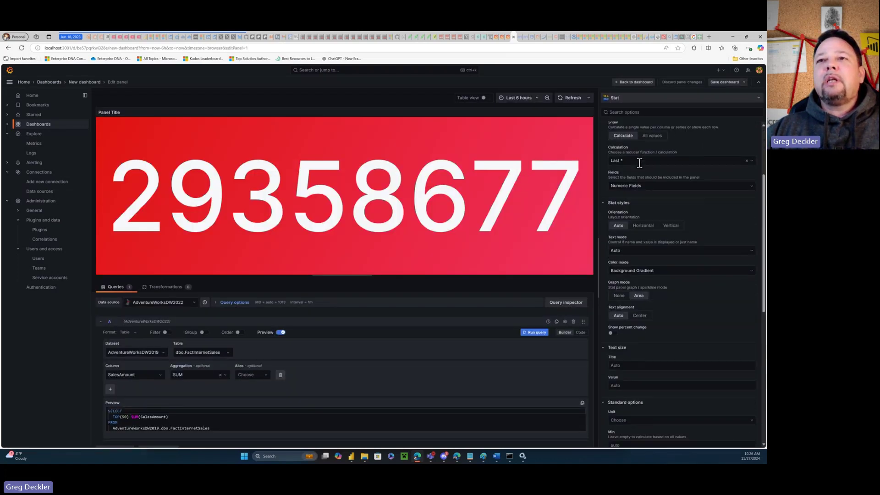
pyautogui.scroll(-8, 639, 163)
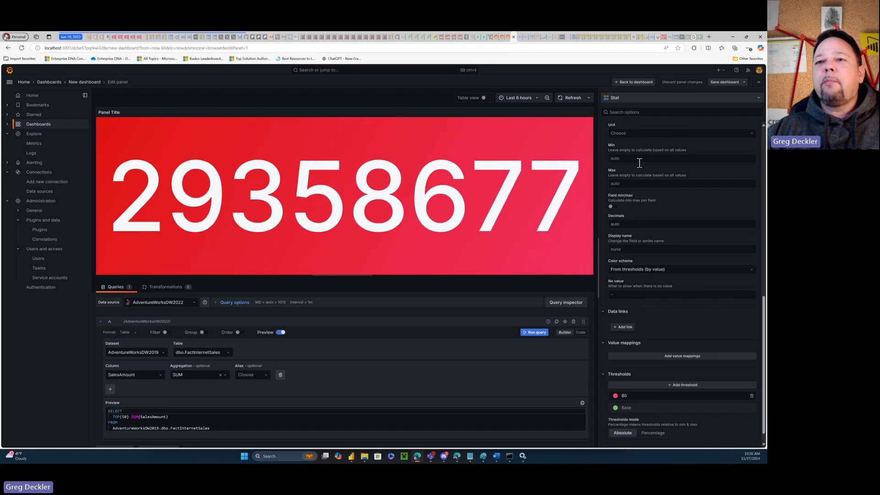
pyautogui.scroll(10, 639, 163)
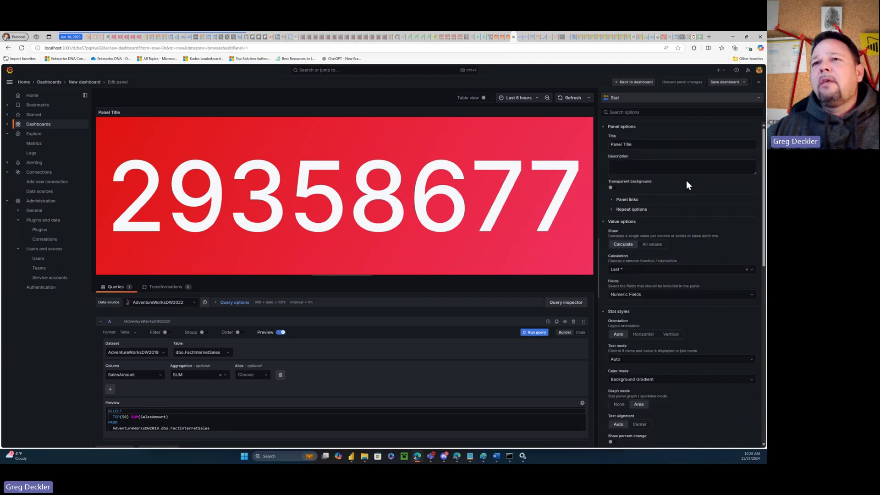
# - Collapse Panel options, Value options, Stat styles, Text size, Standard options, Data links, Value mappings and Thresholds
pyautogui.click(603, 127)
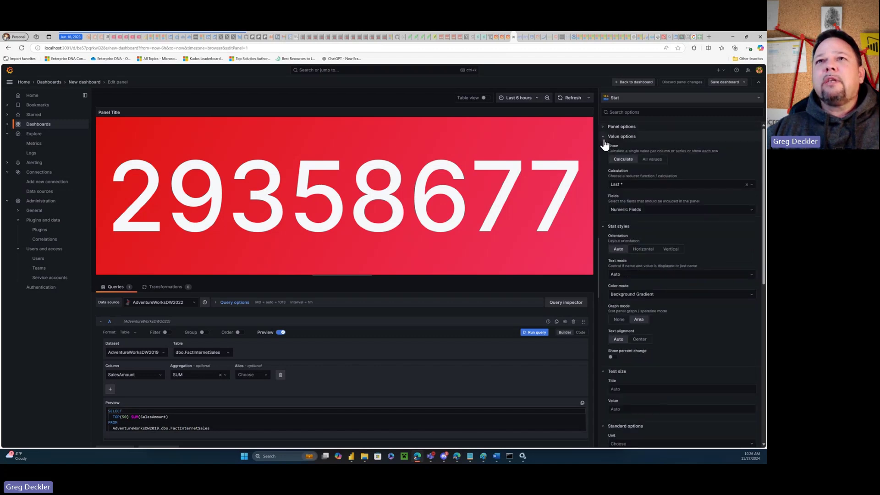
pyautogui.click(603, 136)
pyautogui.click(604, 147)
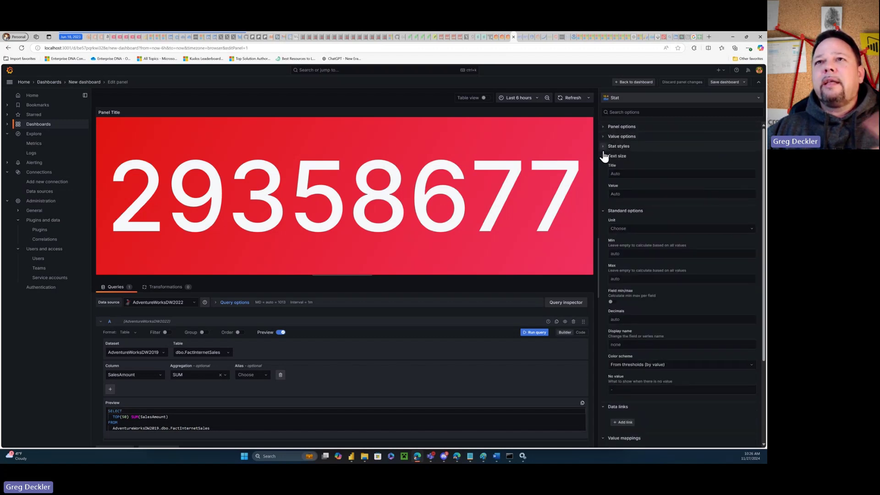
pyautogui.click(602, 157)
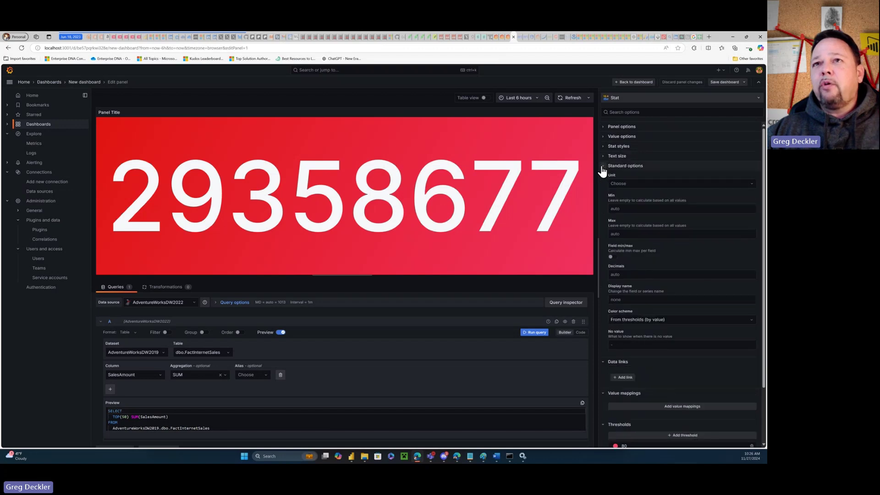
pyautogui.click(603, 167)
pyautogui.click(603, 176)
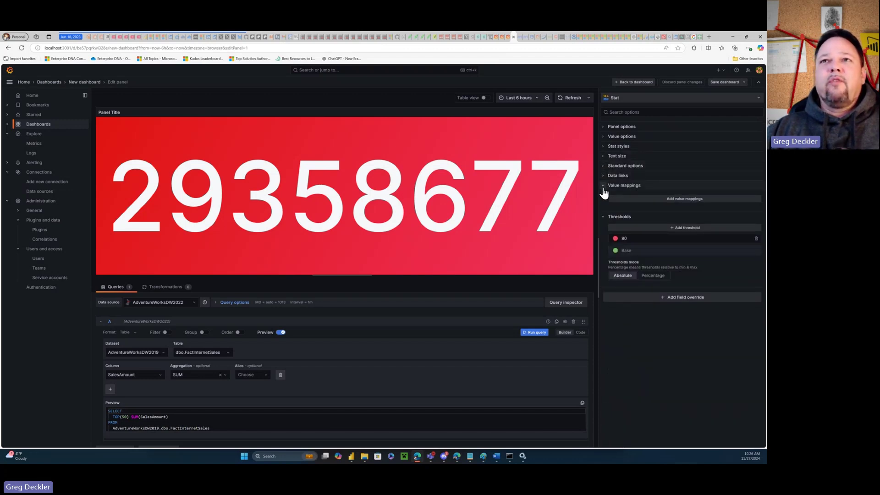
pyautogui.click(602, 186)
pyautogui.click(604, 197)
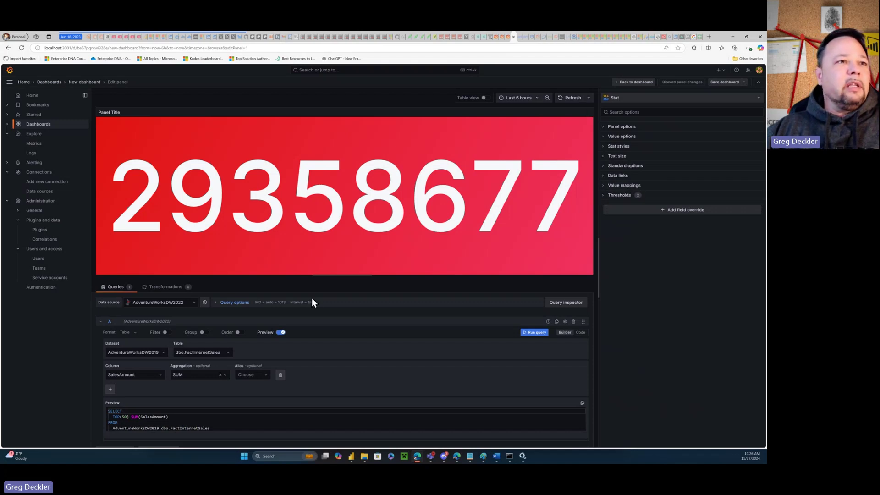
pyautogui.scroll(-1, 316, 321)
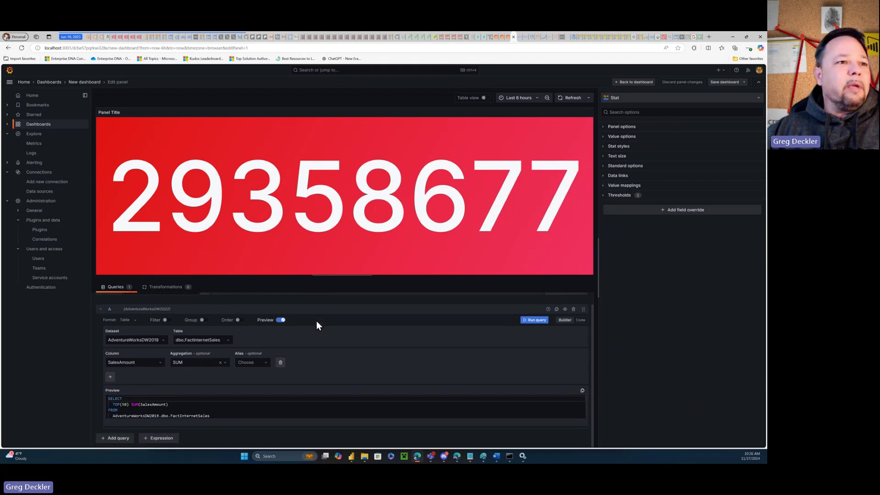
pyautogui.scroll(1, 407, 352)
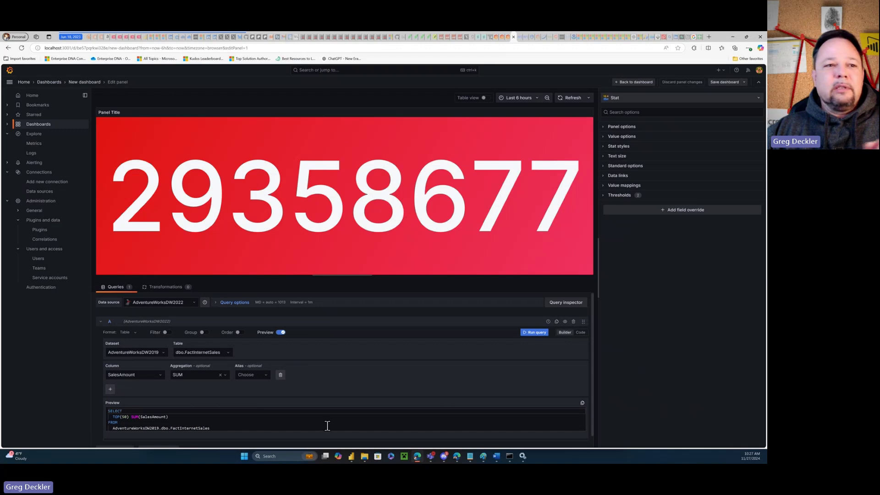
pyautogui.click(292, 421)
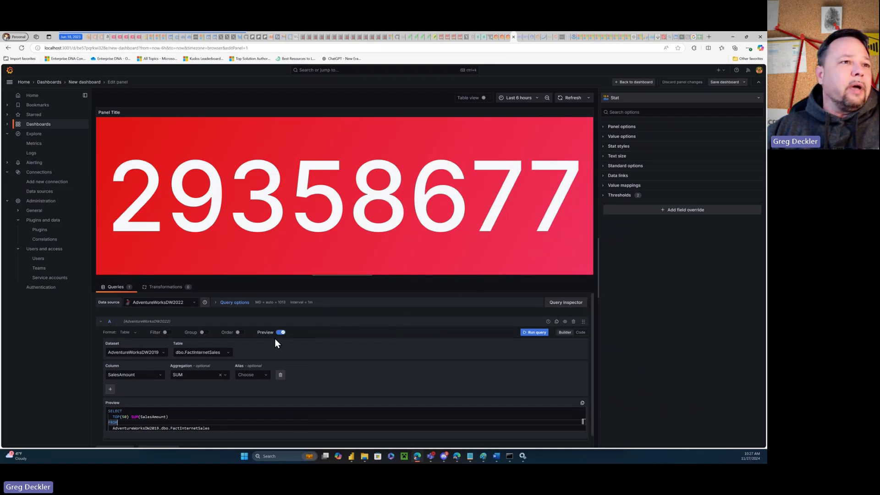
# - Browse all visualization types in the picker, then show the Suggestions with gauges reading 29358677
pyautogui.click(757, 100)
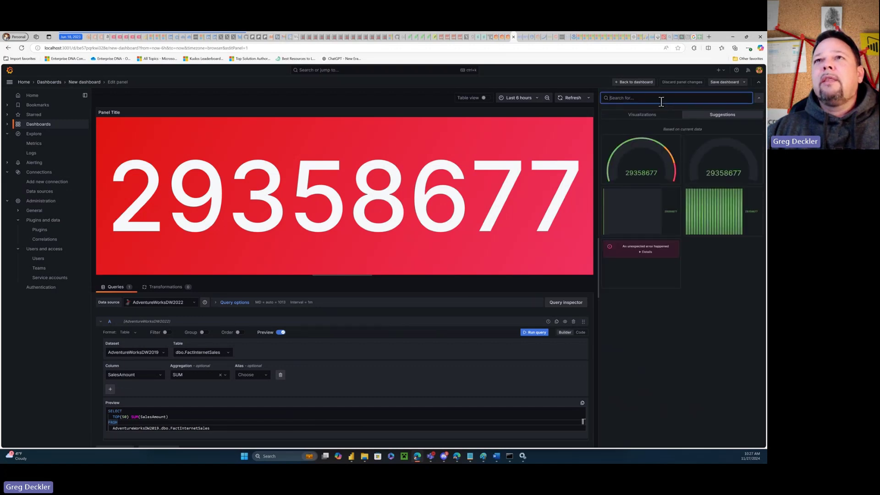
pyautogui.click(644, 117)
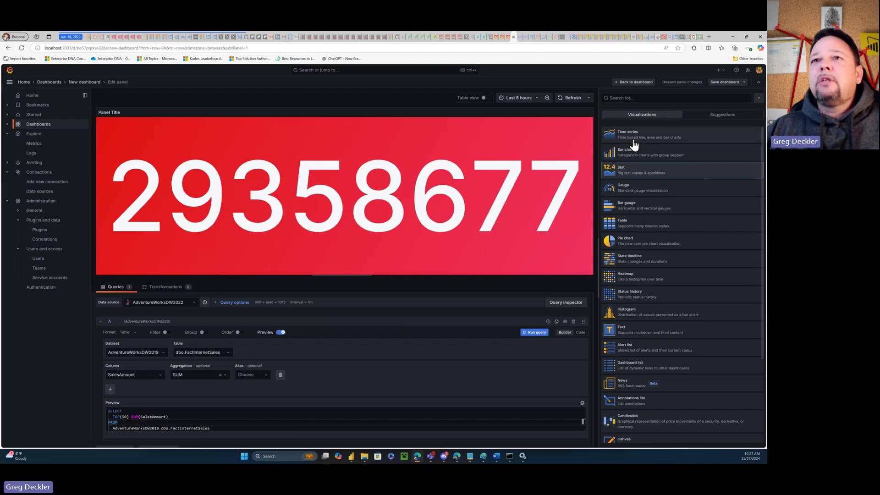
pyautogui.scroll(-5, 650, 219)
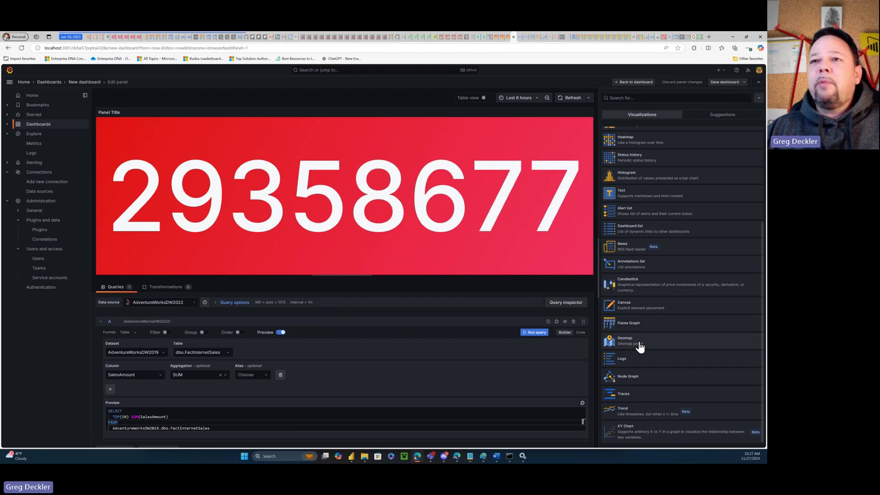
pyautogui.scroll(2, 654, 270)
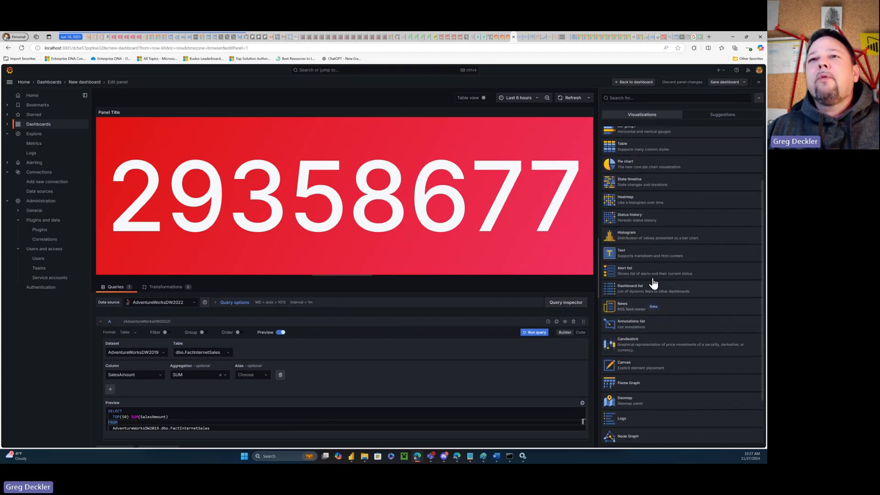
pyautogui.scroll(2, 654, 283)
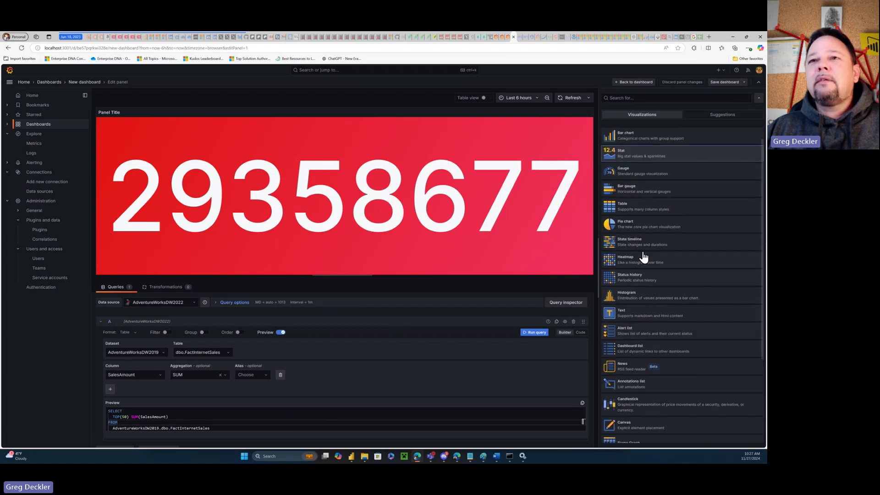
pyautogui.scroll(1, 641, 262)
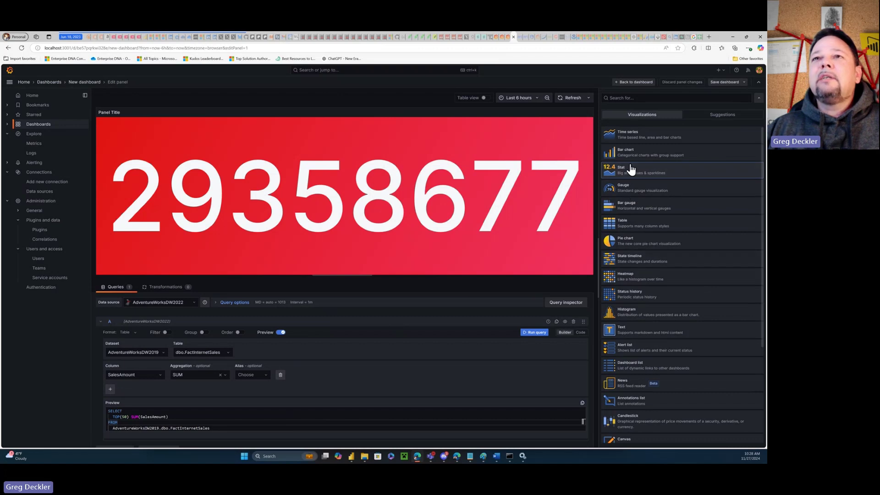
pyautogui.click(717, 114)
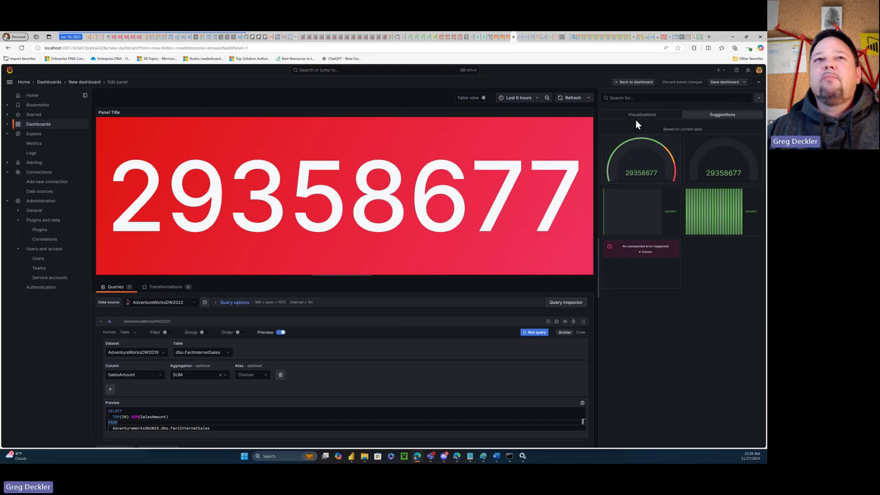
# - Apply the suggested gauge, then switch the panel back to a Stat visualization
pyautogui.click(640, 168)
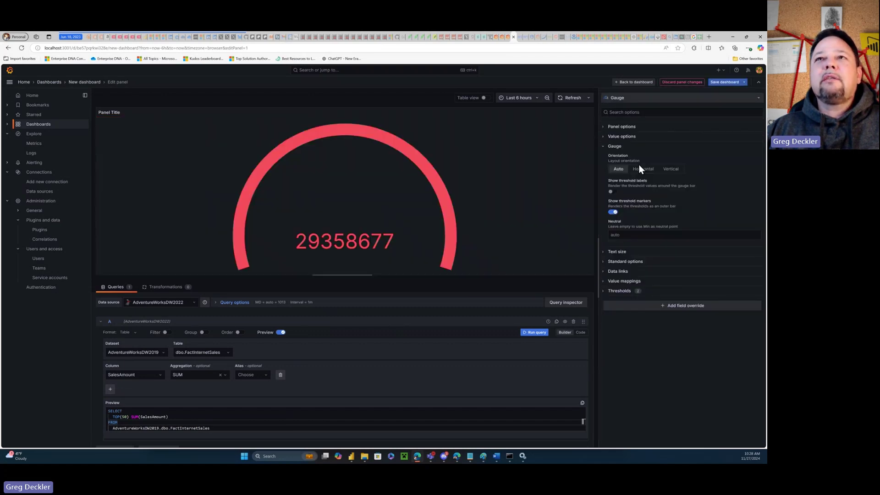
pyautogui.click(644, 97)
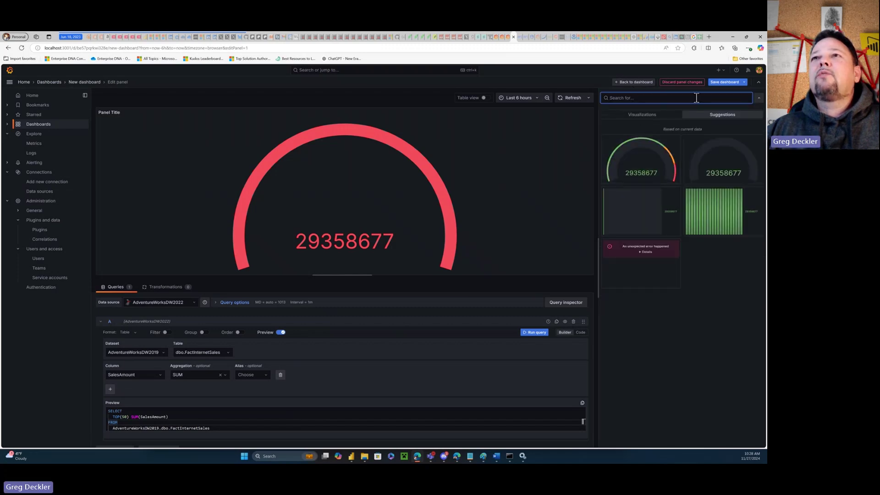
pyautogui.click(650, 116)
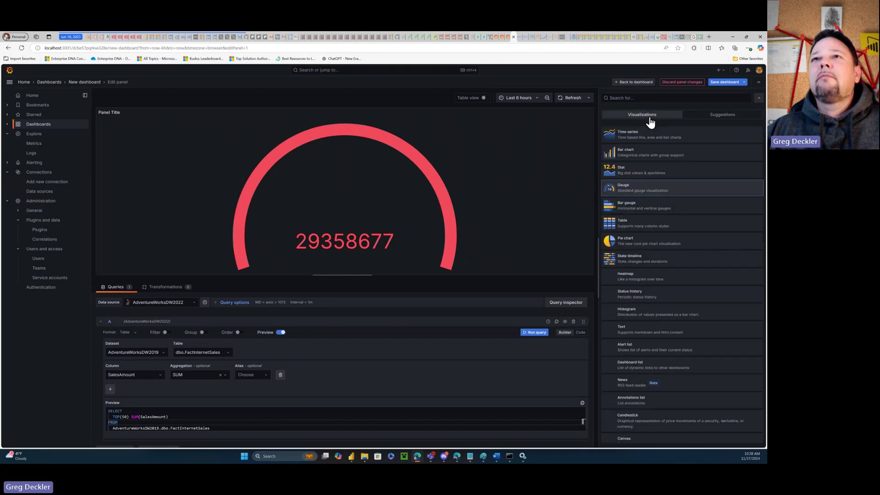
pyautogui.click(634, 172)
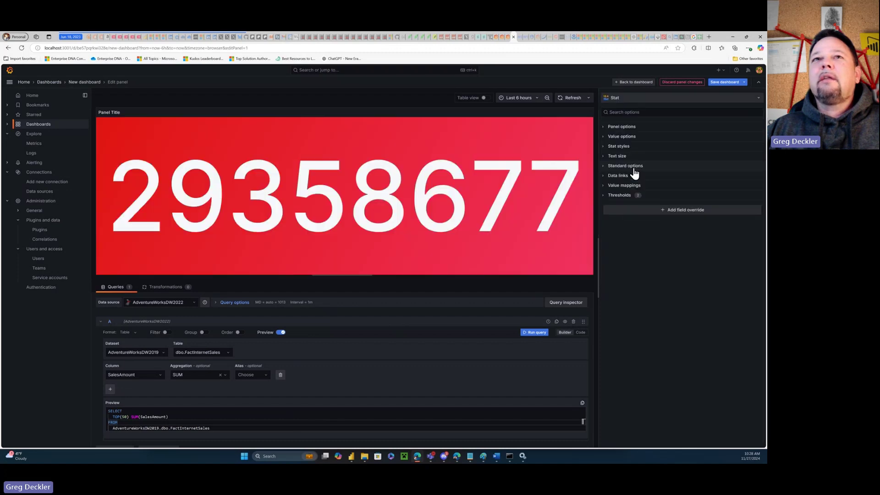
# - In Stat styles, try Vertical orientation, then return it to Auto
pyautogui.click(603, 158)
pyautogui.click(604, 158)
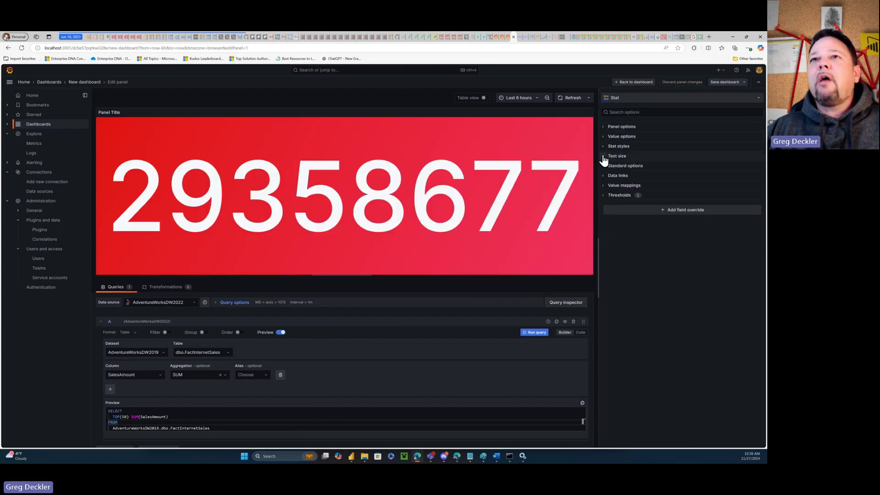
pyautogui.click(605, 147)
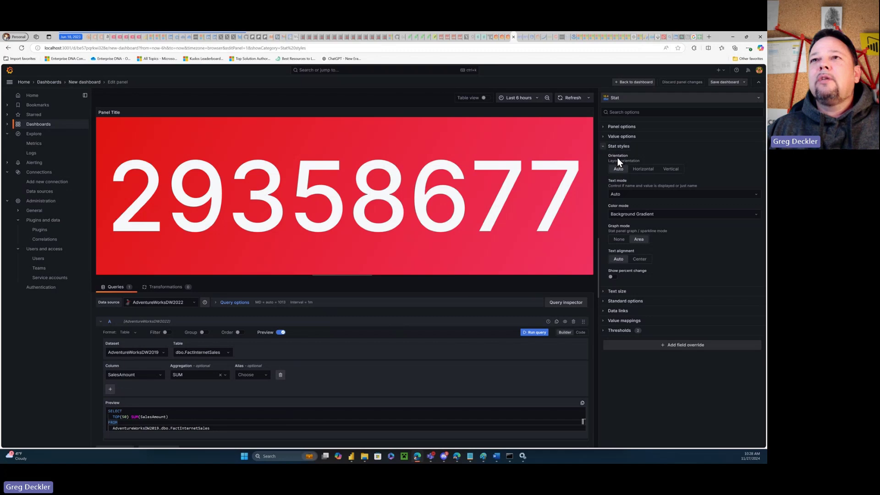
pyautogui.click(670, 169)
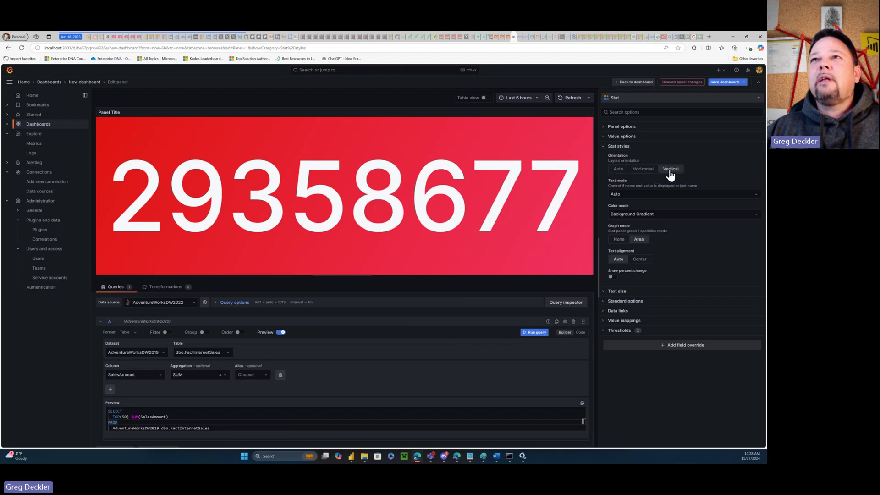
pyautogui.click(616, 171)
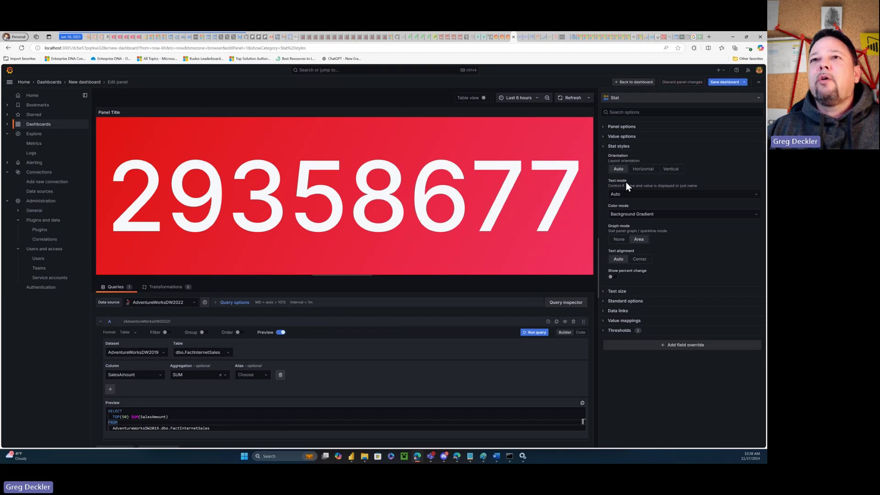